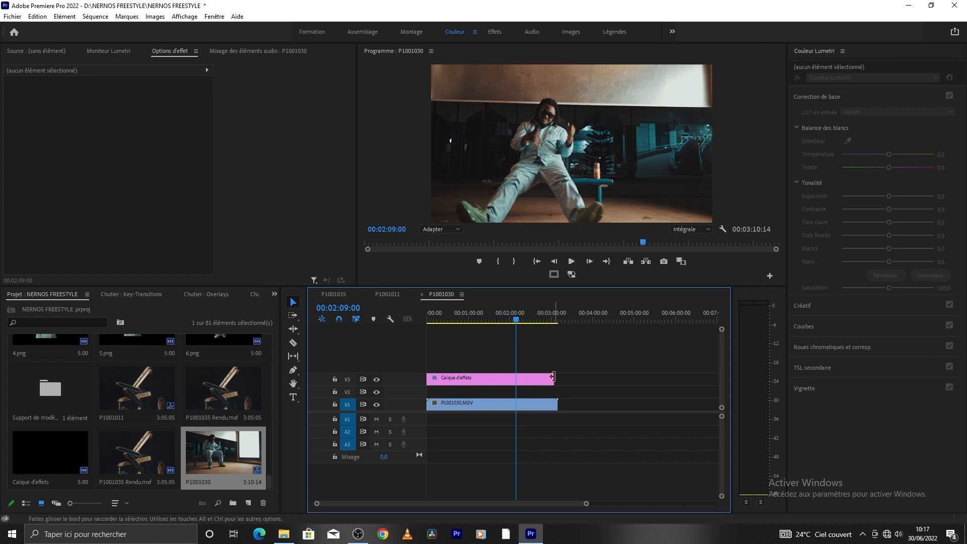
# Extend the V3 adjustment layer to the end of the P1001030.MOV clip and move the playhead to 00:02:11:22
pyautogui.moveTo(555, 378); pyautogui.dragTo(558, 378)
pyautogui.click(521, 317)
pyautogui.moveTo(522, 316); pyautogui.dragTo(519, 319)
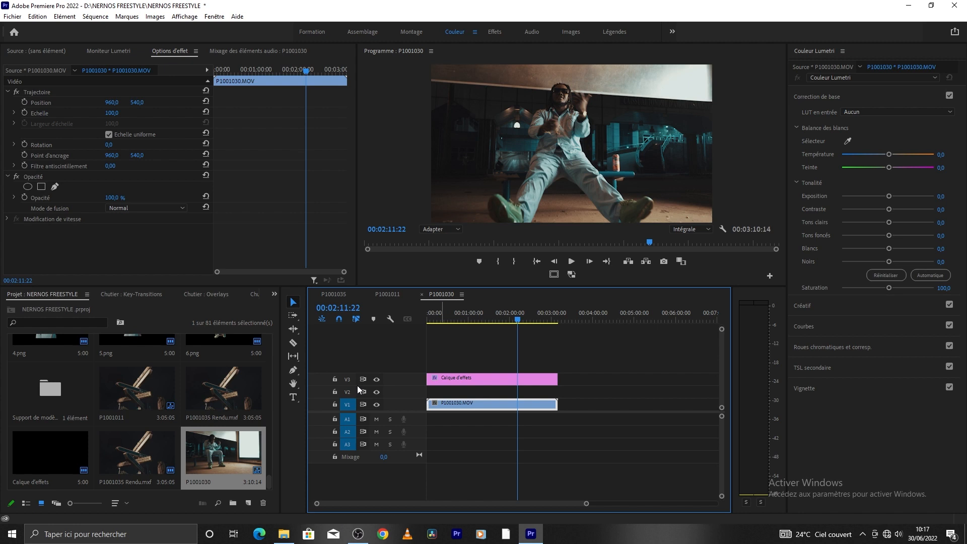
pyautogui.click(248, 502)
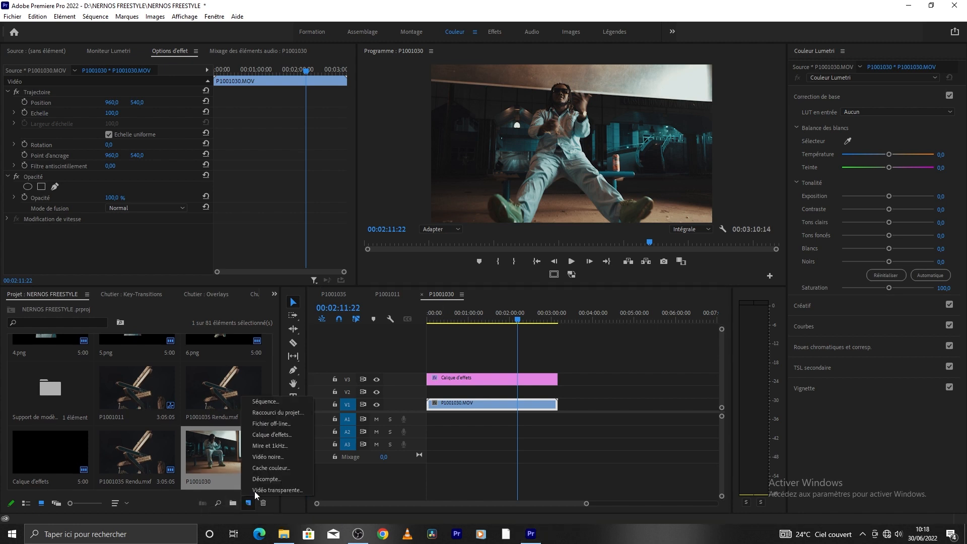
pyautogui.click(258, 470)
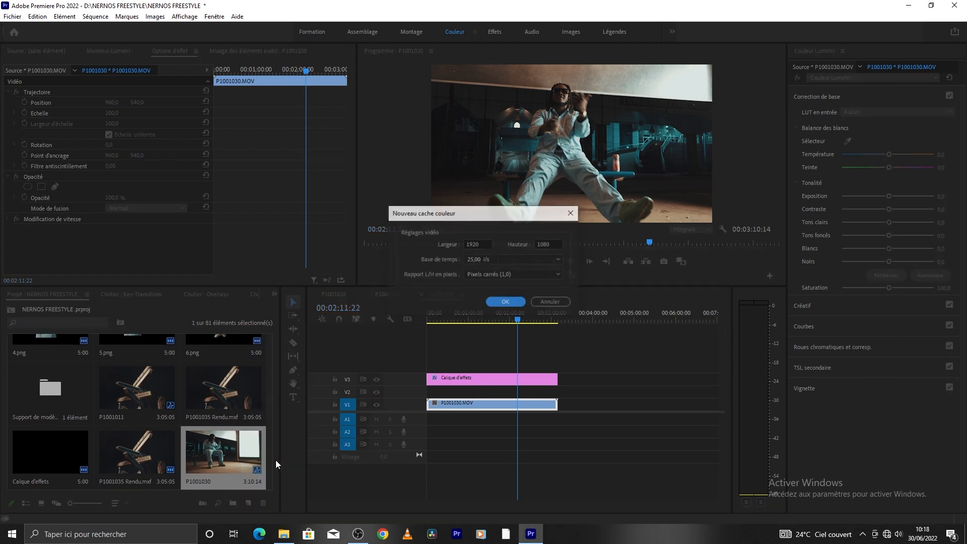
pyautogui.click(547, 304)
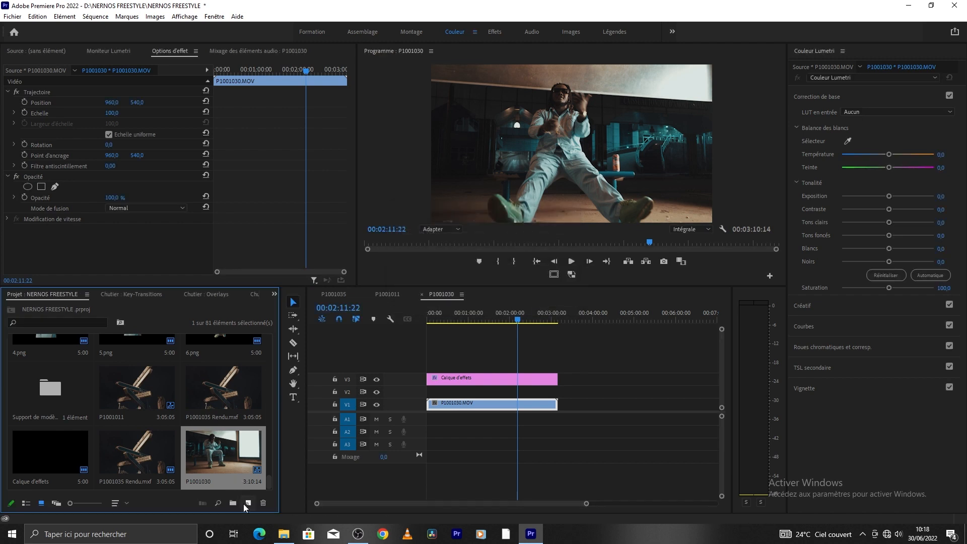
# Create a new adjustment layer and place it on a new V4 track, ending at the playhead
pyautogui.click(247, 503)
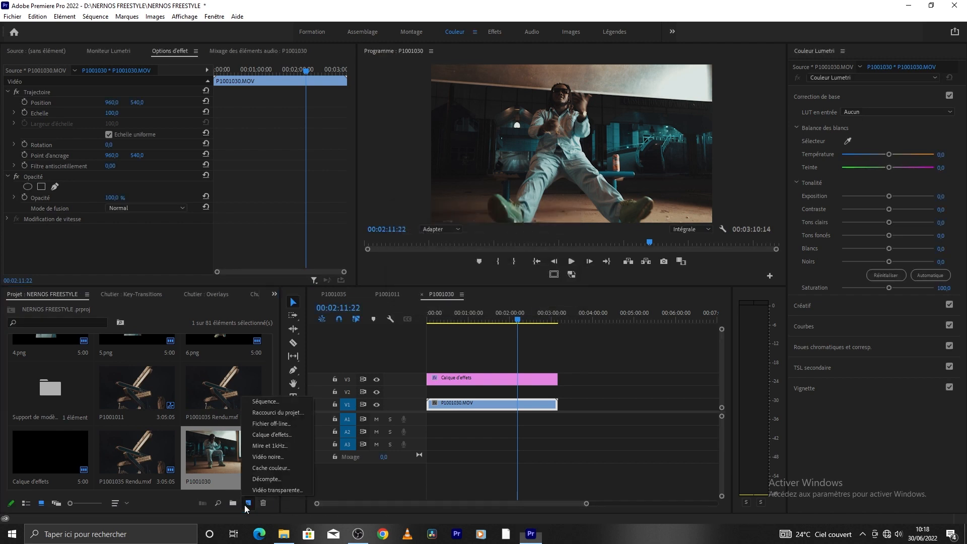
pyautogui.click(267, 435)
pyautogui.click(503, 301)
pyautogui.moveTo(50, 453); pyautogui.dragTo(513, 363)
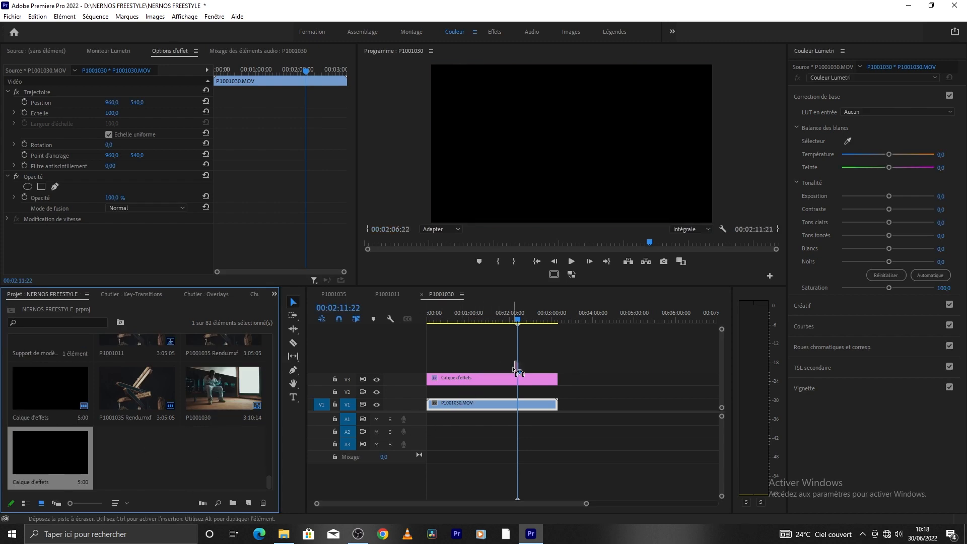
# Shorten the V4 adjustment layer by trimming its end back to about 00:02:09:12
pyautogui.scroll(5, 577, 506)
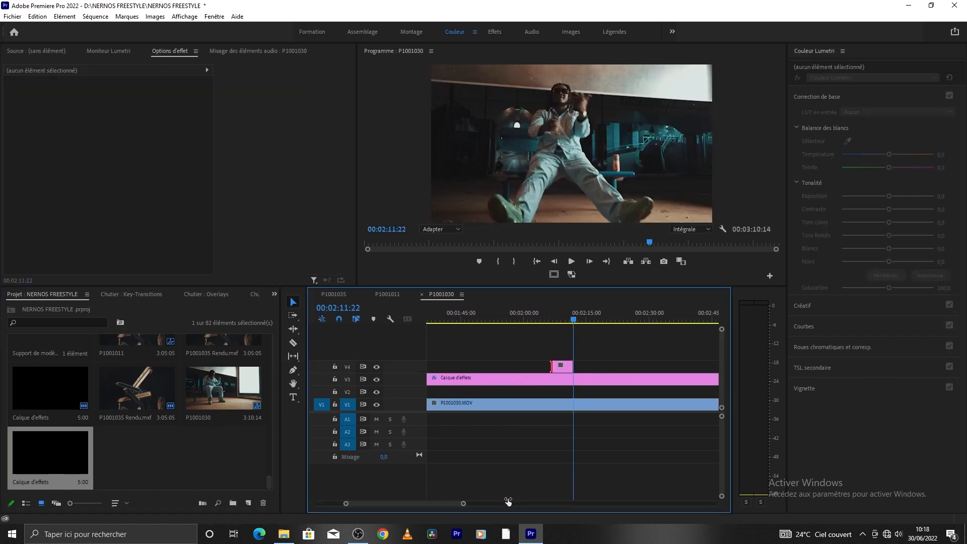
pyautogui.click(530, 323)
pyautogui.moveTo(530, 323); pyautogui.dragTo(552, 327)
pyautogui.moveTo(572, 365); pyautogui.dragTo(554, 366)
# Play the section under the V4 adjustment layer and stop at 00:02:07:20
pyautogui.click(534, 323)
pyautogui.press('space')
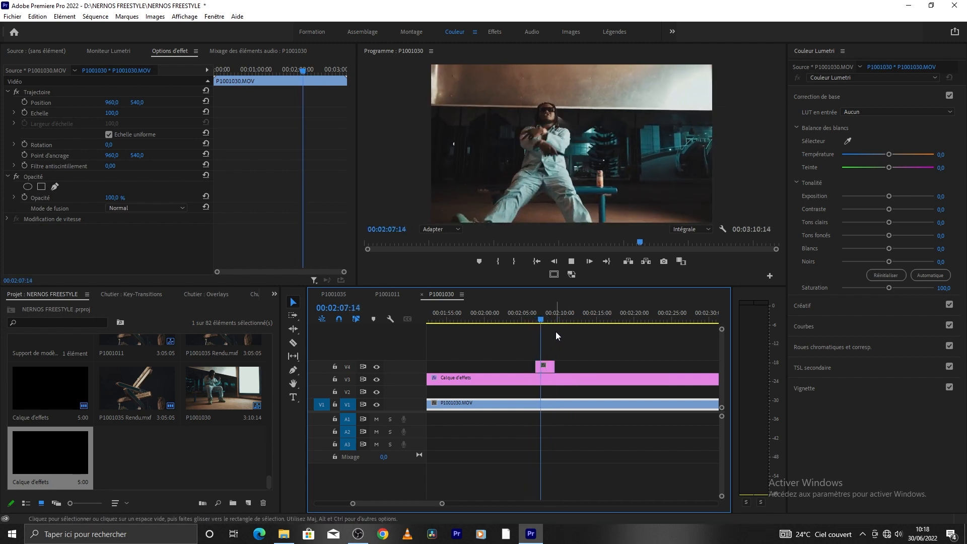
pyautogui.moveTo(546, 322)
pyautogui.mouseDown()
pyautogui.moveTo(536, 324)
pyautogui.moveTo(545, 323)
pyautogui.mouseUp()
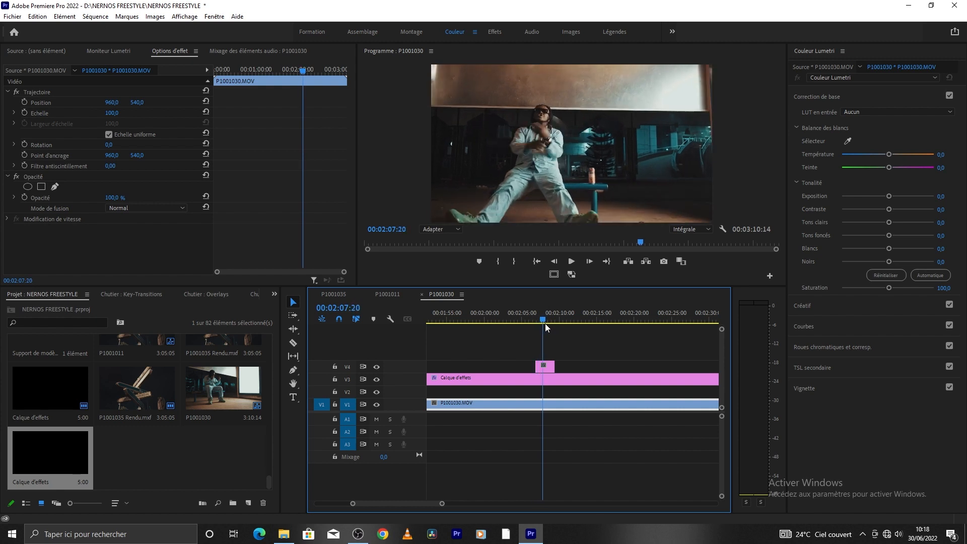
# Find the Transformation video effect with the search "transf" and apply it to the V4 adjustment layer
pyautogui.click(547, 360)
pyautogui.click(548, 368)
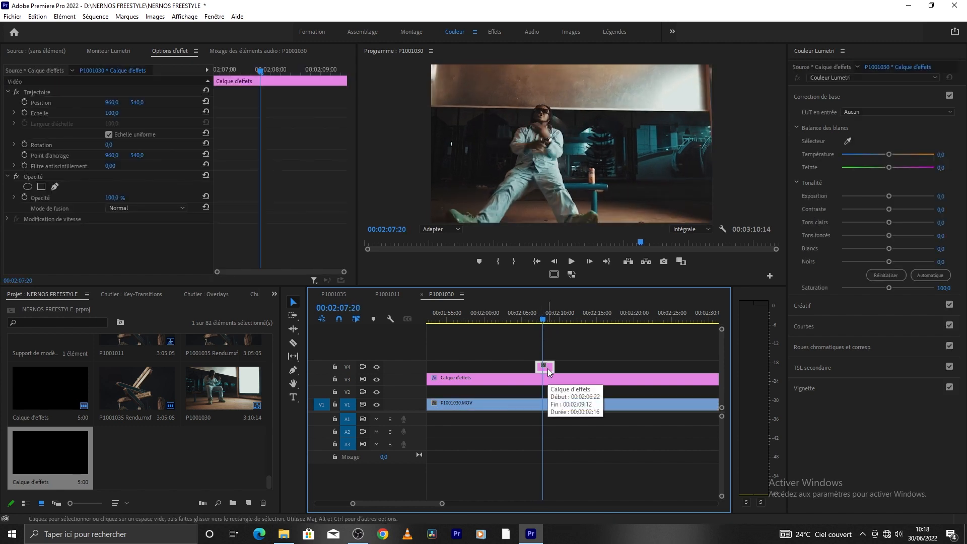
pyautogui.click(275, 294)
pyautogui.click(287, 439)
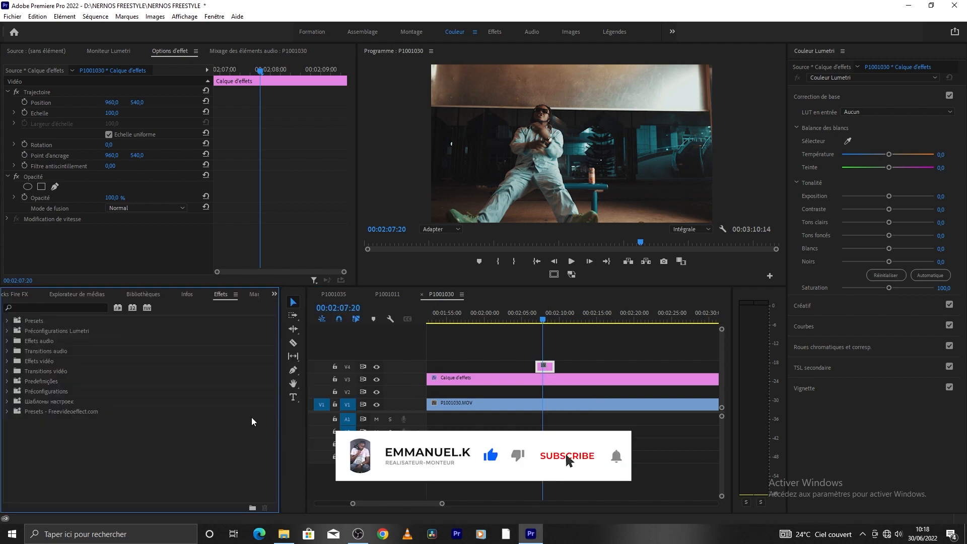
pyautogui.click(54, 308)
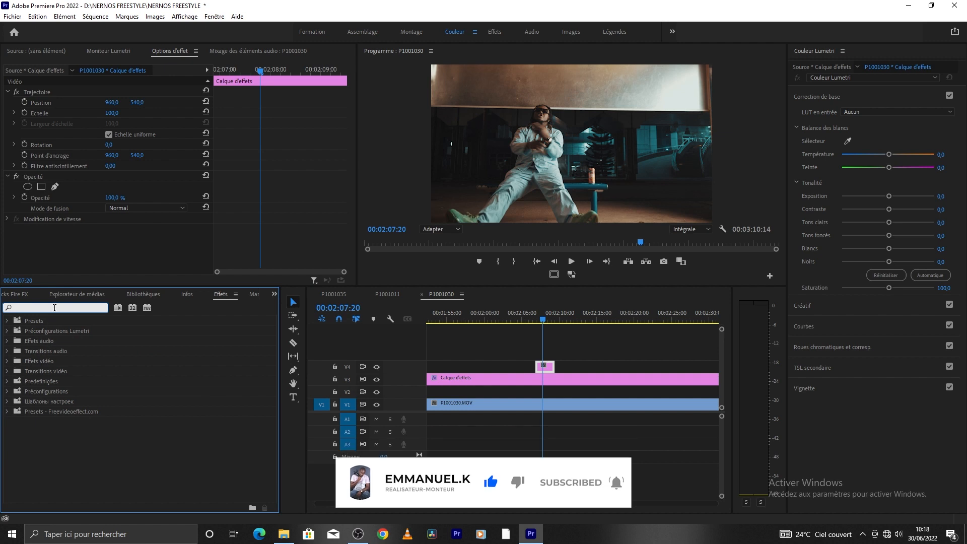
pyautogui.write('tranfo')
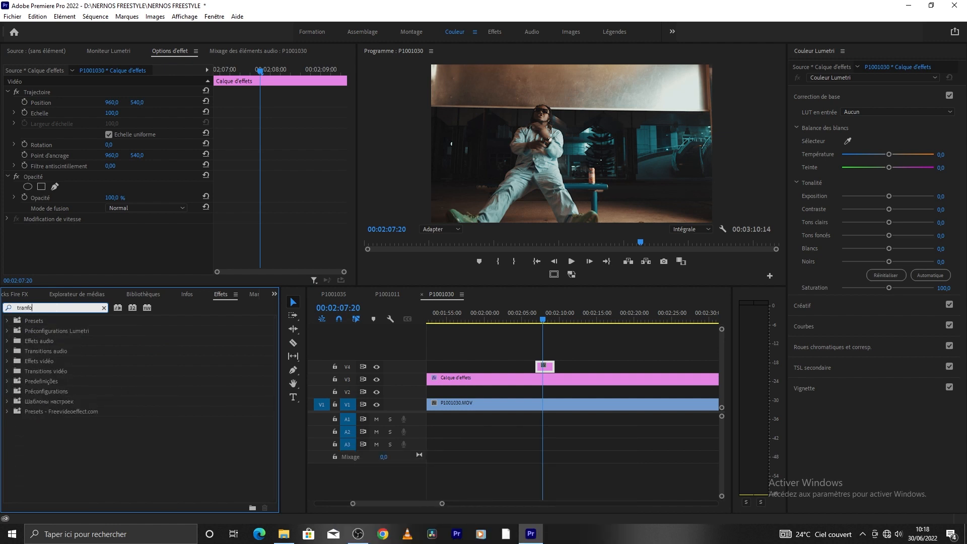
pyautogui.press('BackSpace')
pyautogui.press('BackSpace')
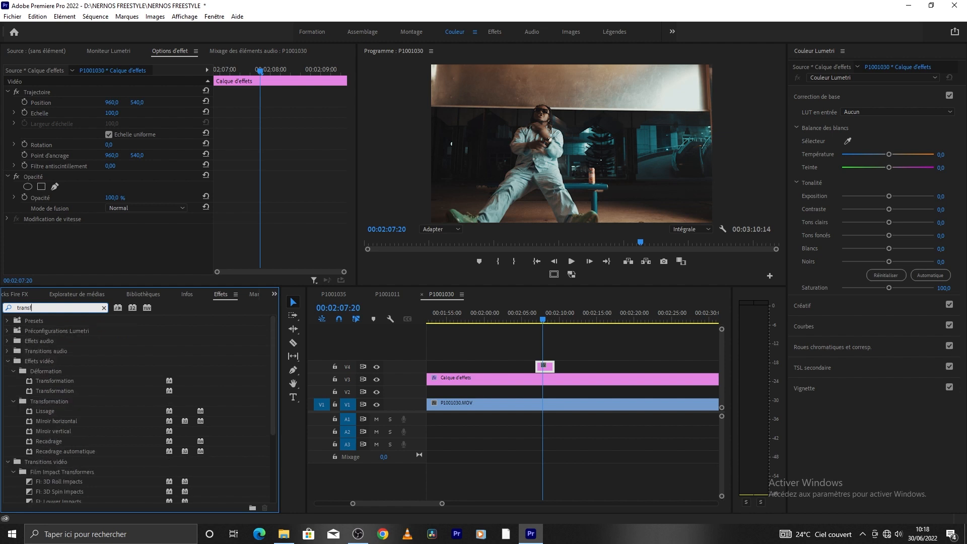
pyautogui.moveTo(45, 383); pyautogui.dragTo(551, 367)
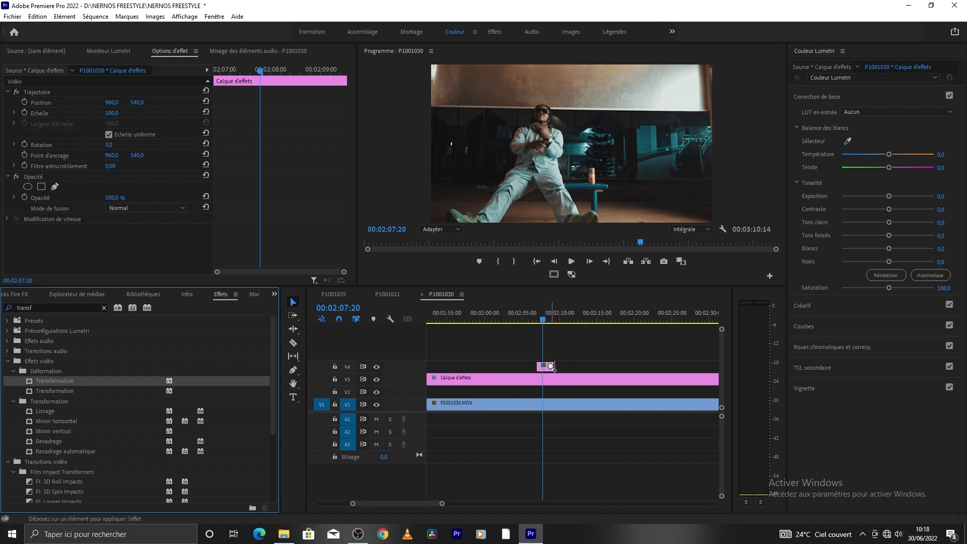
pyautogui.moveTo(552, 367); pyautogui.dragTo(550, 367)
# Toggle the V3 track's visibility to compare the footage with and without its grade, and open the P1001030.MOV clip for viewing
pyautogui.click(483, 379)
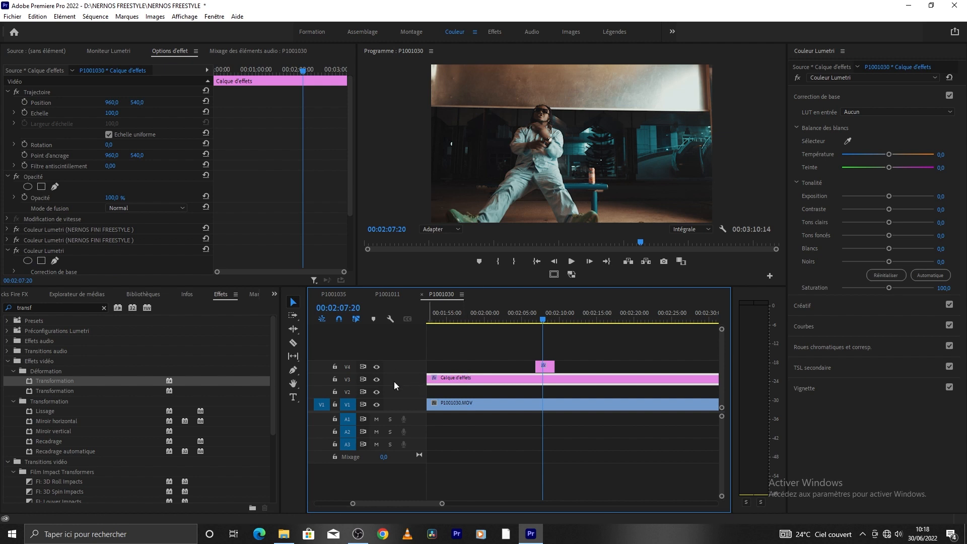
pyautogui.click(375, 378)
pyautogui.click(375, 378)
pyautogui.click(375, 378)
pyautogui.click(375, 378)
pyautogui.click(375, 378)
pyautogui.click(375, 378)
pyautogui.click(375, 379)
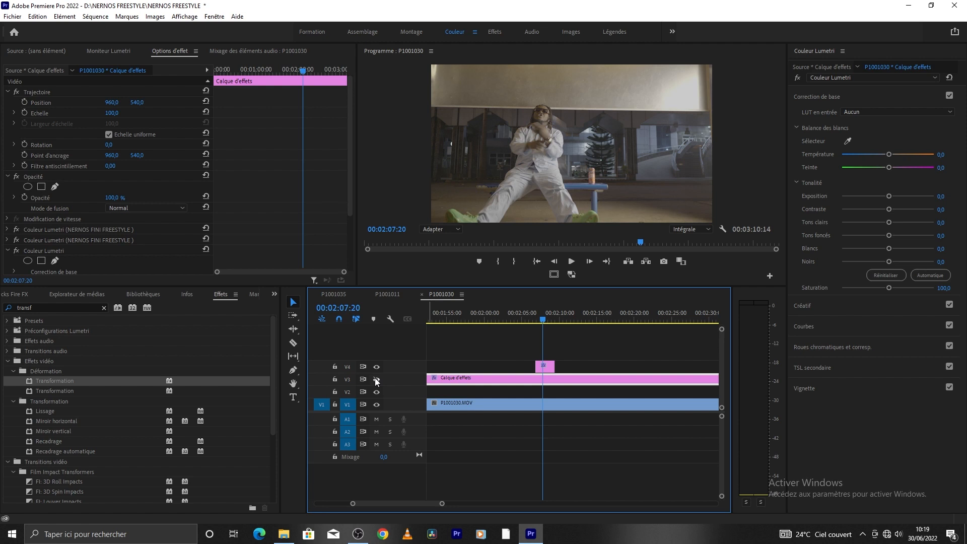
pyautogui.click(375, 379)
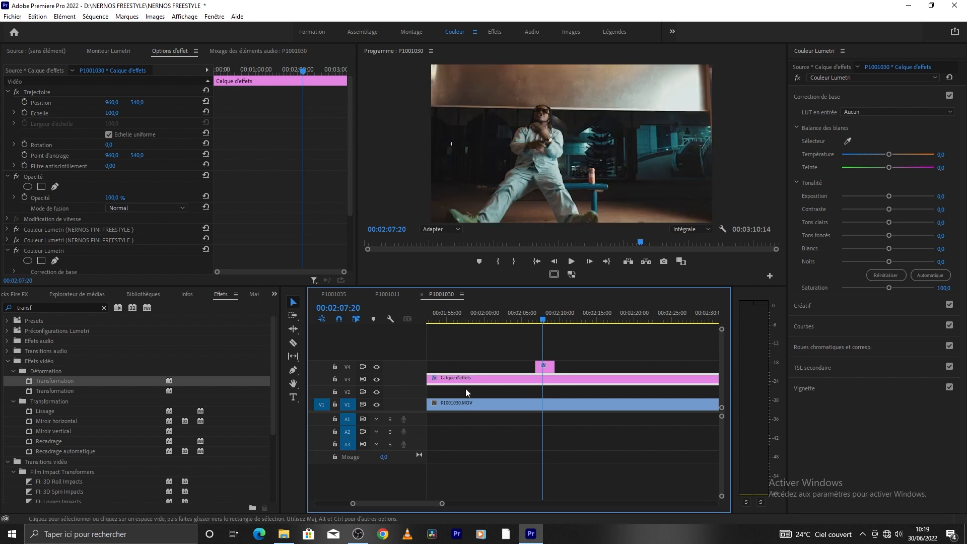
pyautogui.doubleClick(495, 406)
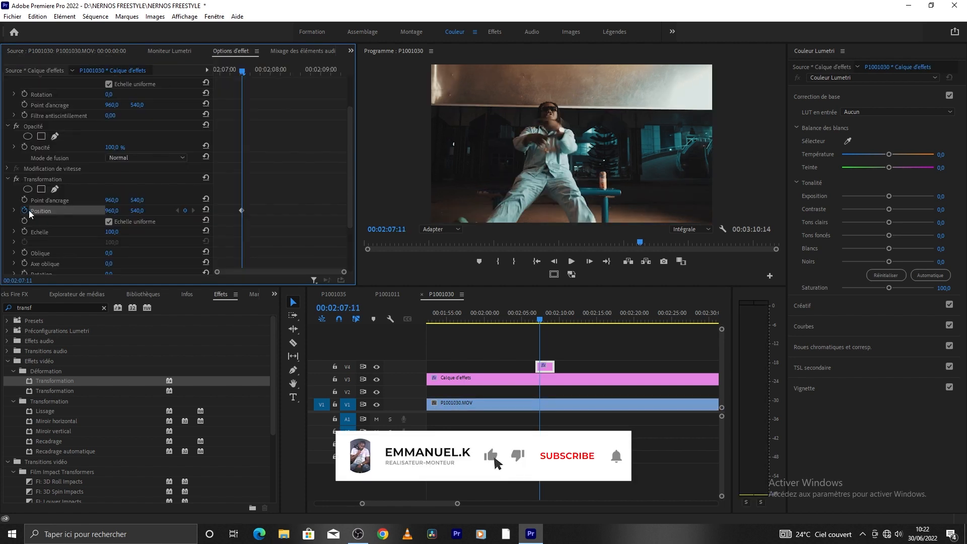
# Keyframe the Transformation effect's scale at 00:02:07:11, and set the scale to 300 at 00:02:08:06
pyautogui.scroll(-1, 294, 243)
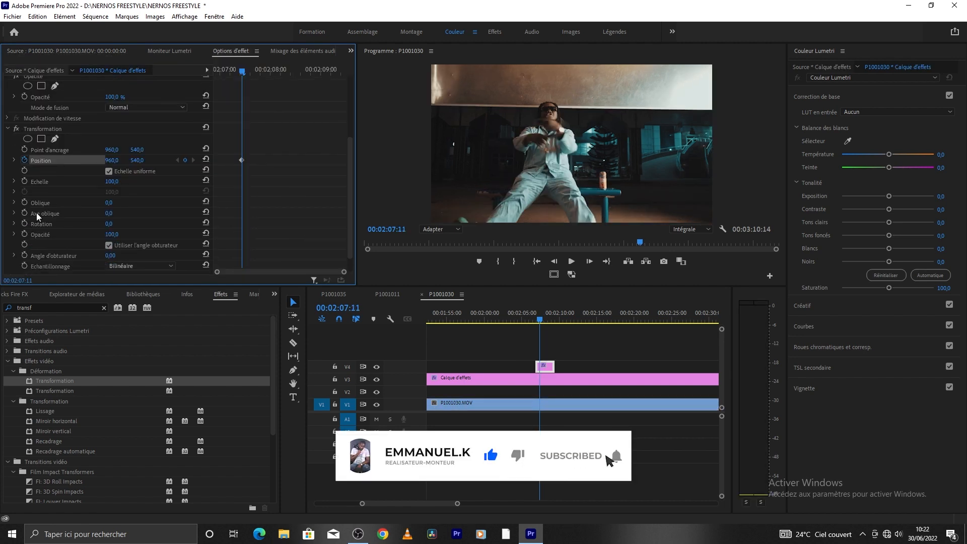
pyautogui.click(22, 180)
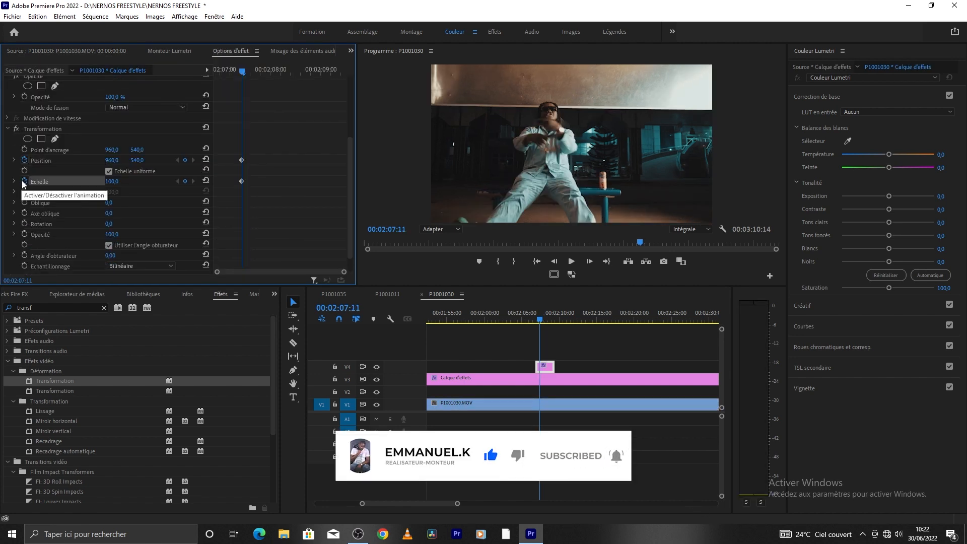
pyautogui.click(545, 315)
pyautogui.moveTo(546, 316); pyautogui.dragTo(547, 316)
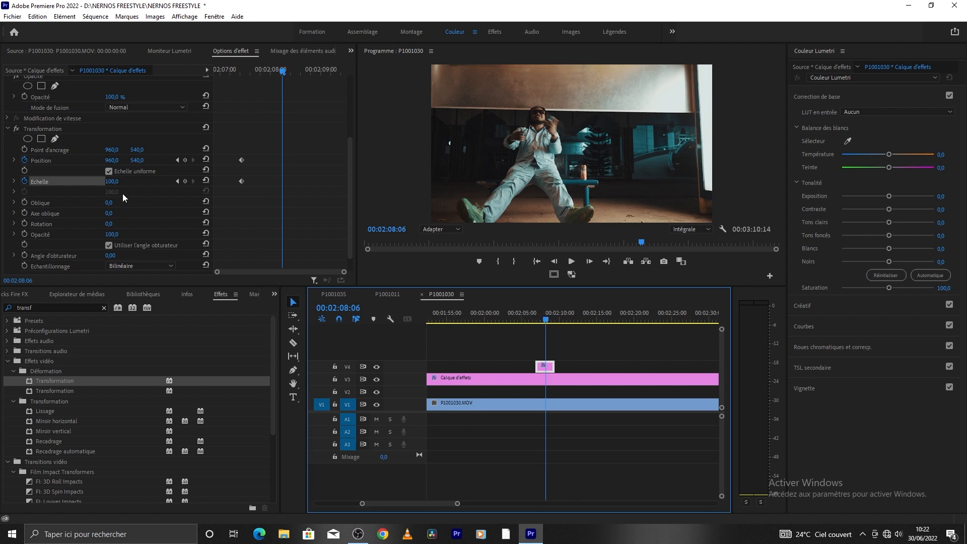
pyautogui.click(119, 181)
pyautogui.write('300')
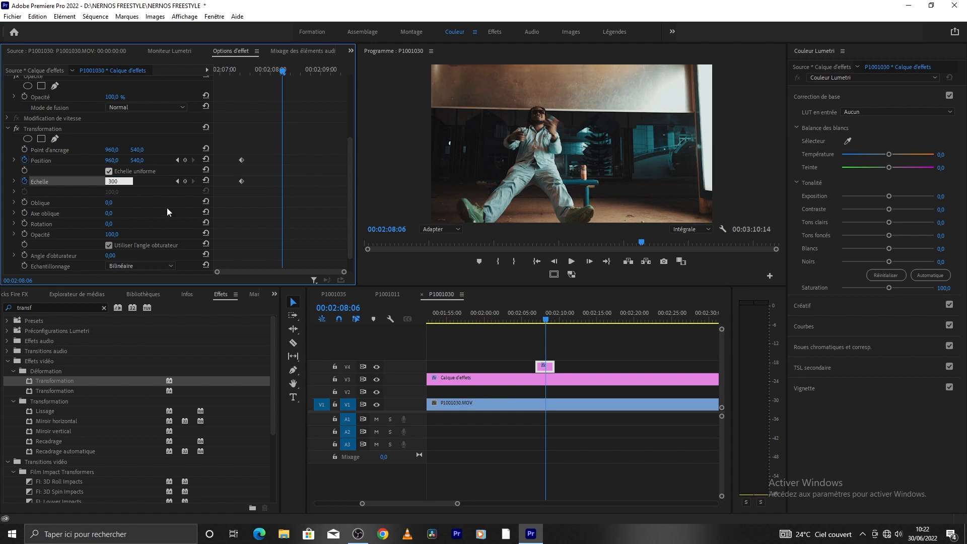
pyautogui.press('Return')
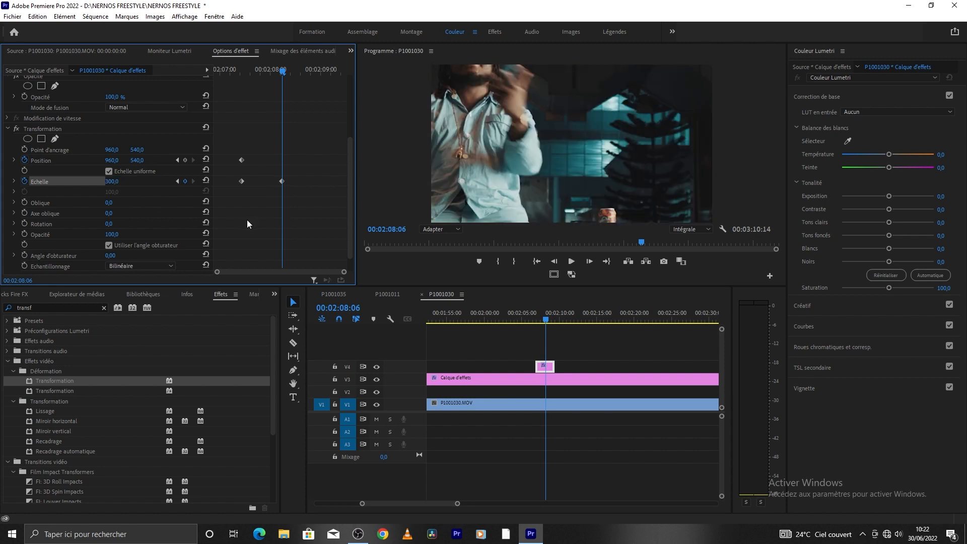
# Set the Transformation effect's position at 00:02:08:06 to about 1707, 868, framing the performer's upper body
pyautogui.moveTo(109, 162); pyautogui.dragTo(281, 161)
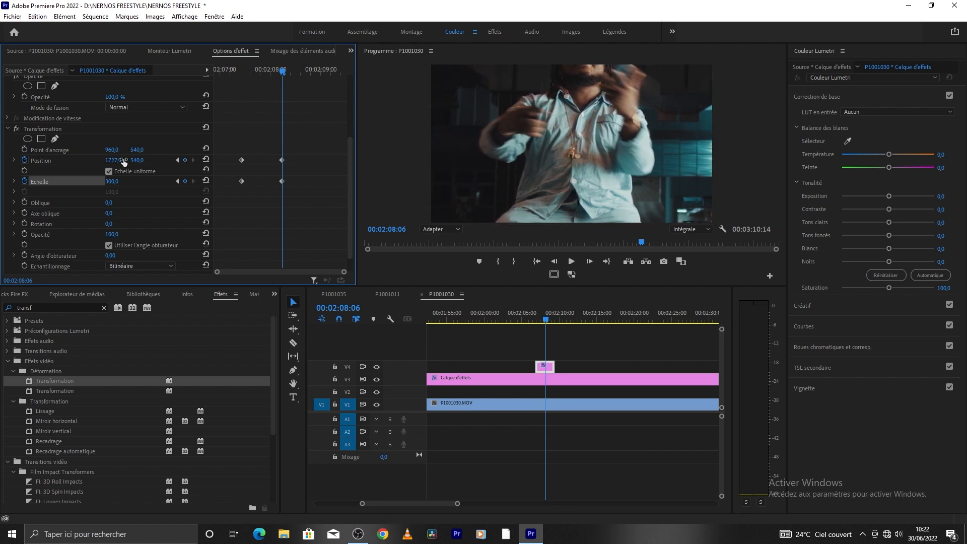
pyautogui.moveTo(138, 162); pyautogui.dragTo(303, 162)
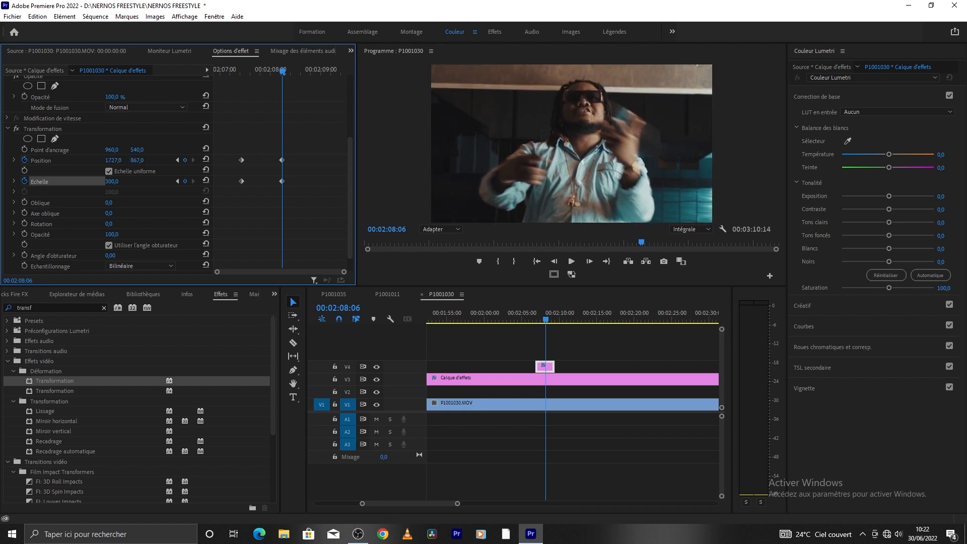
pyautogui.moveTo(118, 161); pyautogui.dragTo(108, 161)
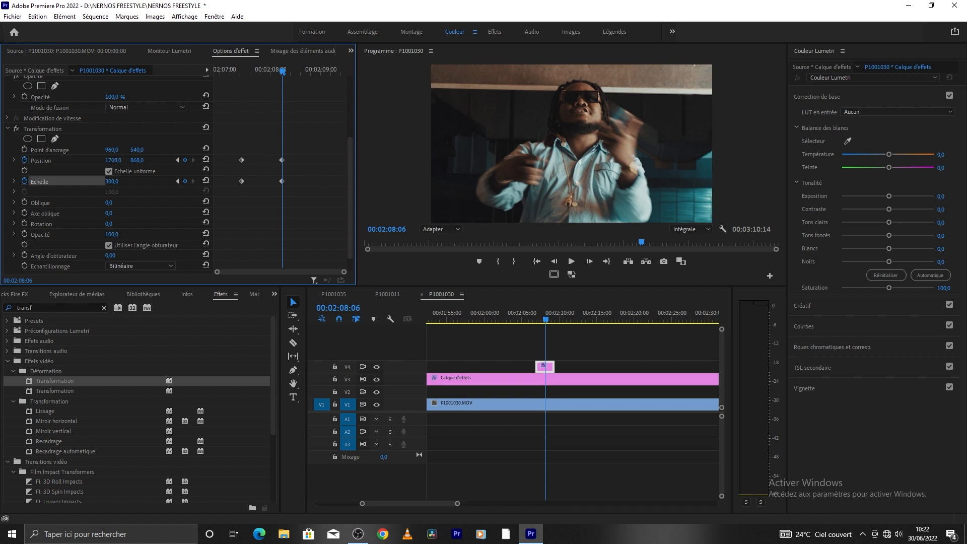
# Play back the zoom from before the V4 adjustment layer, and park the playhead at 00:02:07:18
pyautogui.moveTo(550, 320); pyautogui.dragTo(520, 317)
pyautogui.press('space')
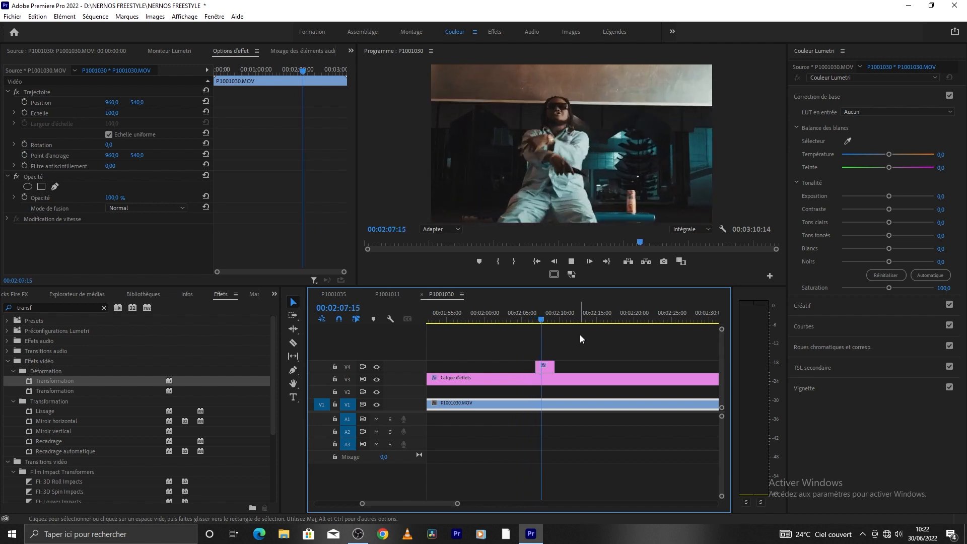
pyautogui.click(538, 313)
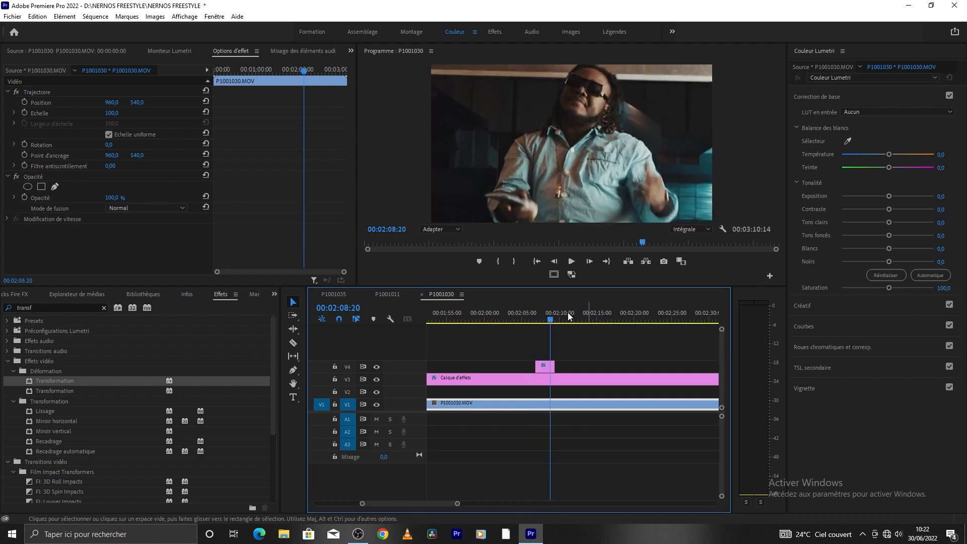
pyautogui.click(542, 312)
# Move the Transformation position and scale keyframes earlier and closer together, with the end pair at about 00:02:07:13
pyautogui.click(546, 364)
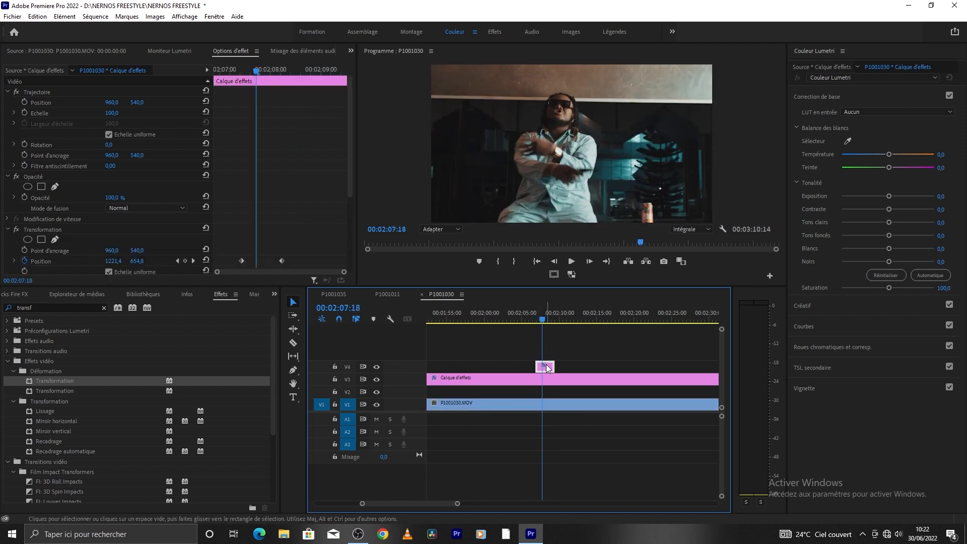
pyautogui.scroll(-5, 295, 191)
pyautogui.moveTo(311, 175); pyautogui.dragTo(246, 201)
pyautogui.click(286, 177)
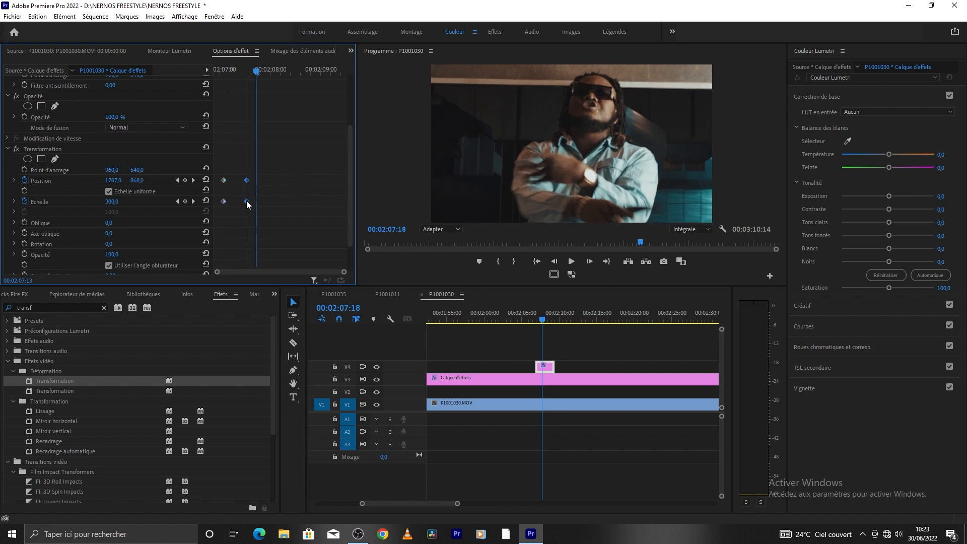
# Replay the faster zoom from just before the V4 adjustment layer, stop at 00:02:08:01 and select the layer
pyautogui.click(527, 320)
pyautogui.press('space')
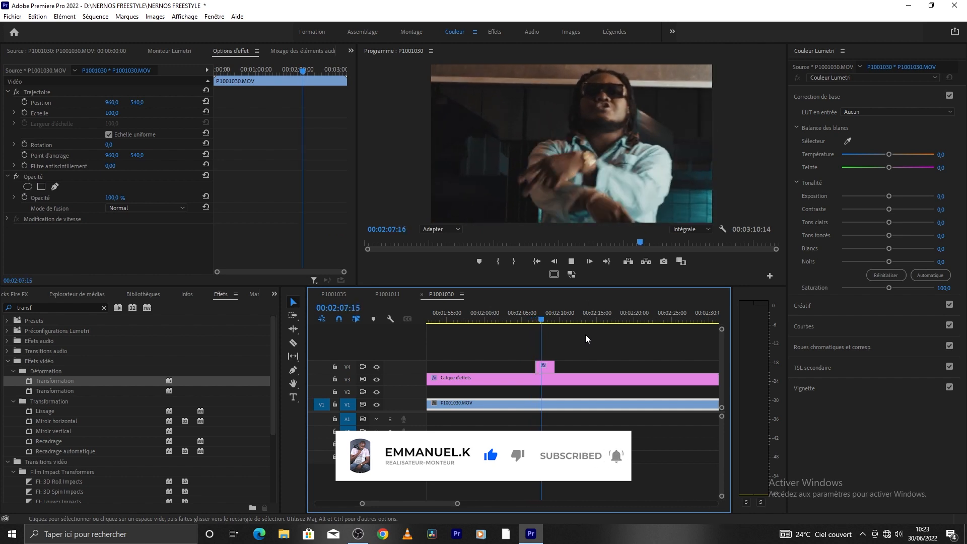
pyautogui.click(530, 320)
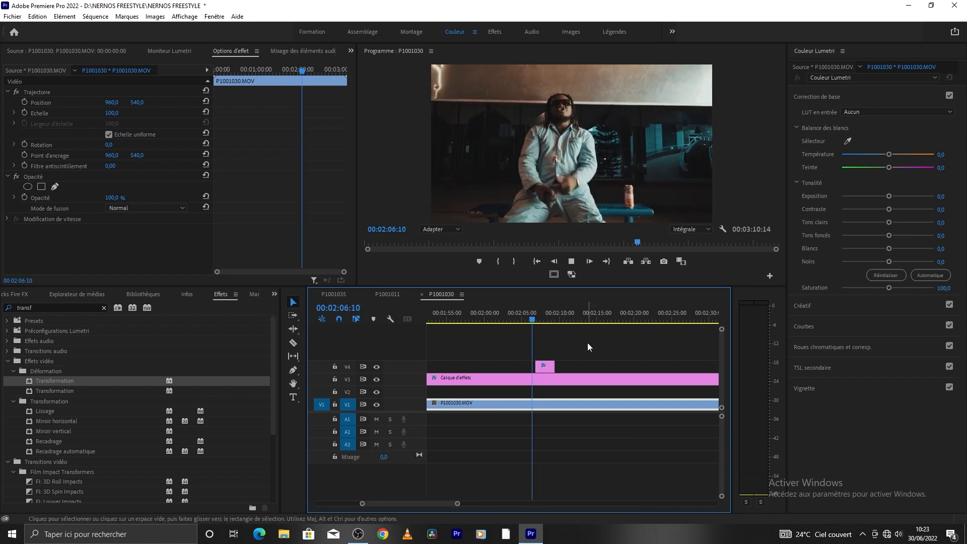
pyautogui.press('space')
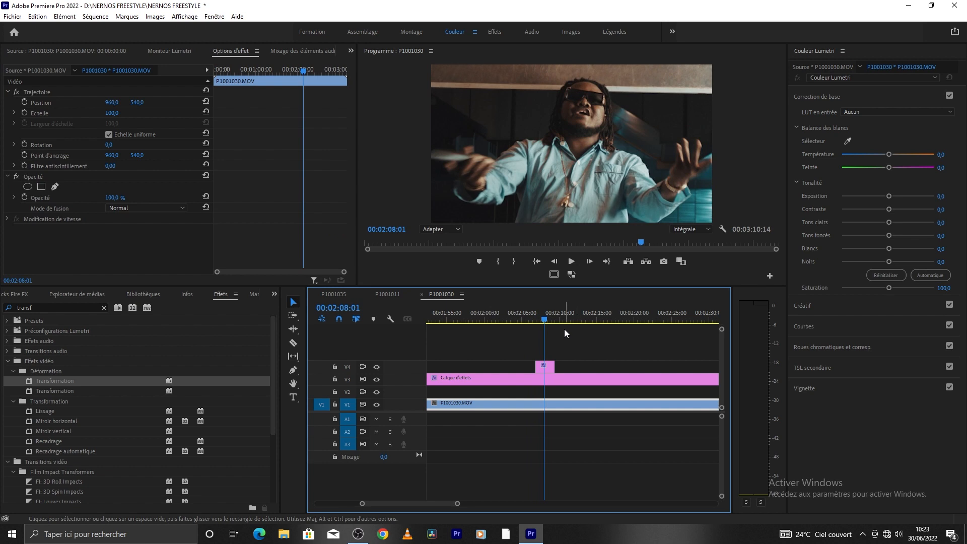
pyautogui.click(546, 367)
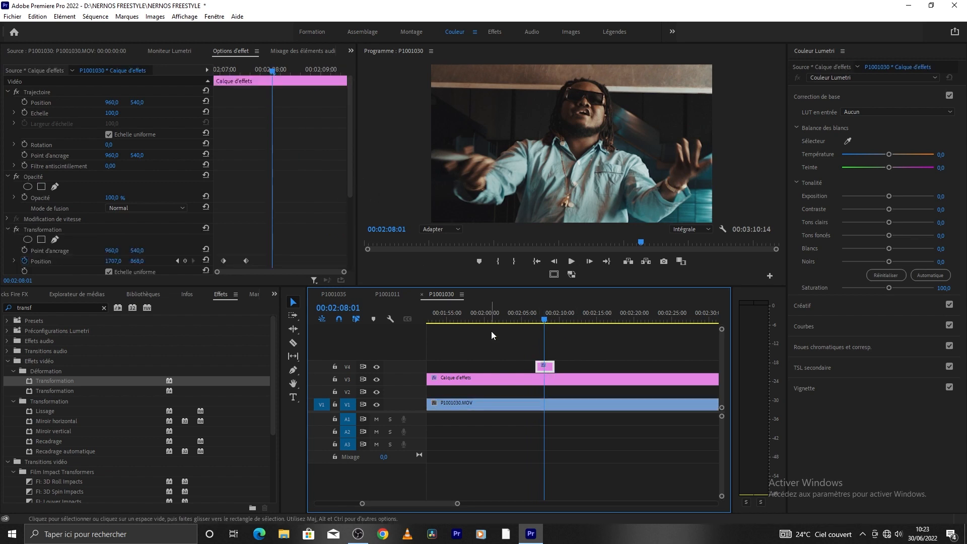
# Set the Transformation effect's shutter angle to 360 on the V4 adjustment layer to add motion blur to the zoom
pyautogui.moveTo(539, 317); pyautogui.dragTo(539, 318)
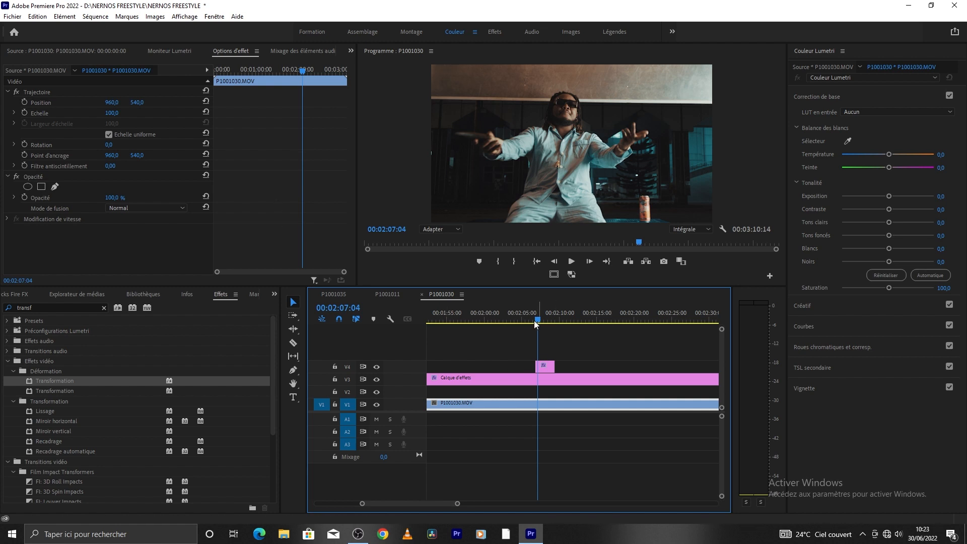
pyautogui.click(541, 365)
pyautogui.scroll(-5, 309, 202)
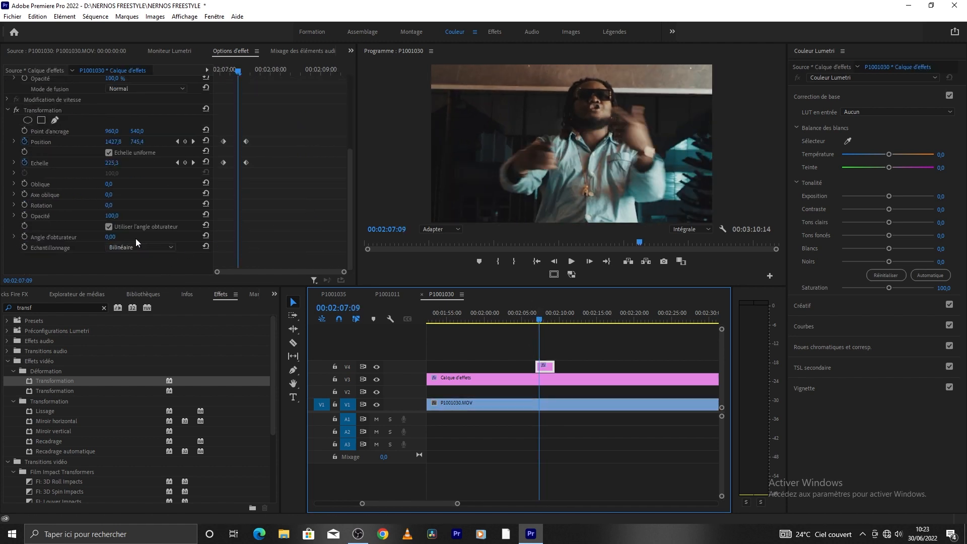
pyautogui.click(112, 237)
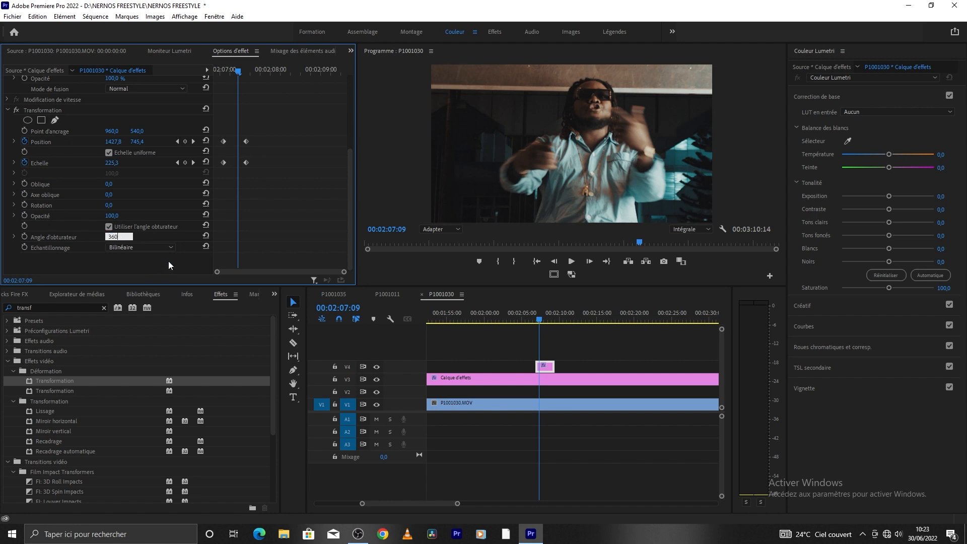
pyautogui.write('360')
pyautogui.press('Return')
# Play back the motion-blurred zoom repeatedly, starting from just before the V4 adjustment layer
pyautogui.moveTo(528, 321); pyautogui.dragTo(522, 321)
pyautogui.press('space')
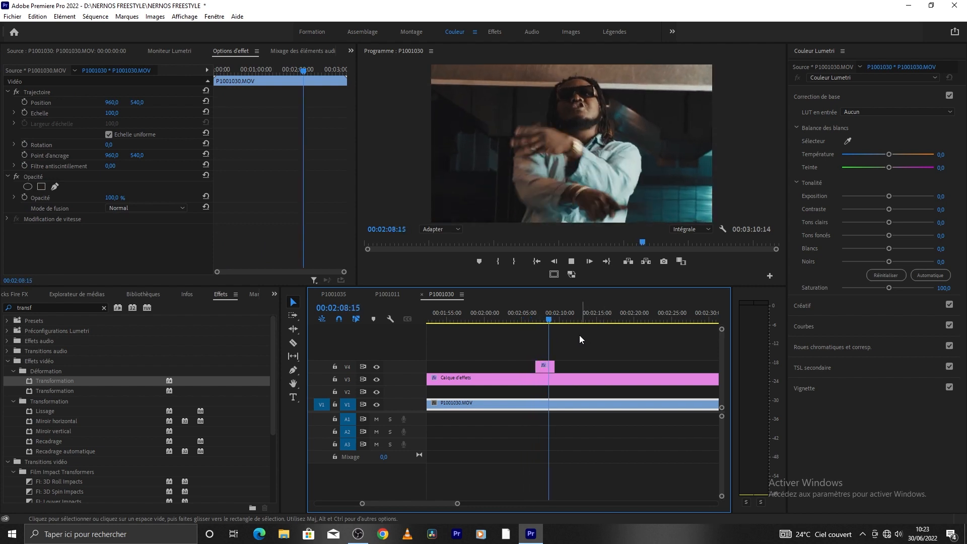
pyautogui.moveTo(542, 319); pyautogui.dragTo(530, 322)
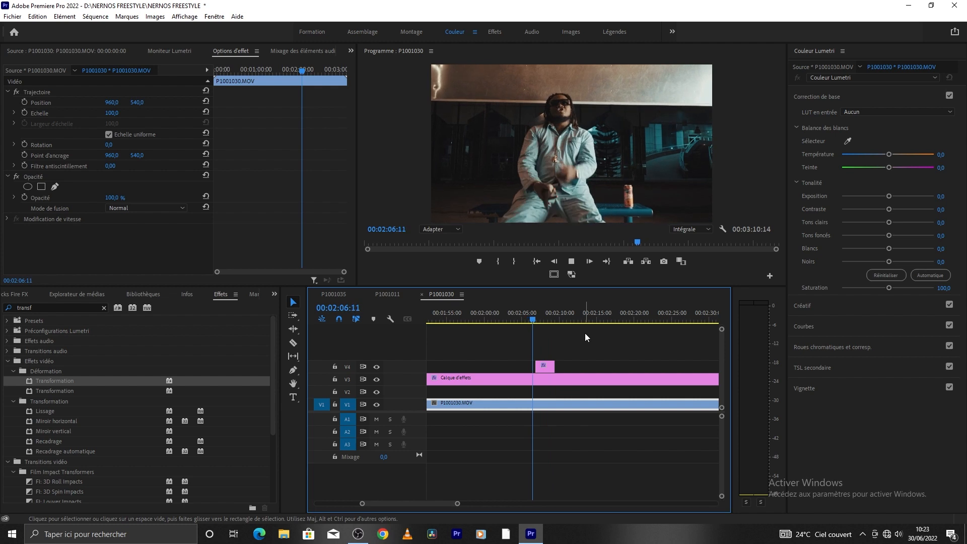
# Lower the program preview's playback resolution to 1/4 and replay the zoom from before the V4 adjustment layer
pyautogui.click(686, 229)
pyautogui.click(686, 260)
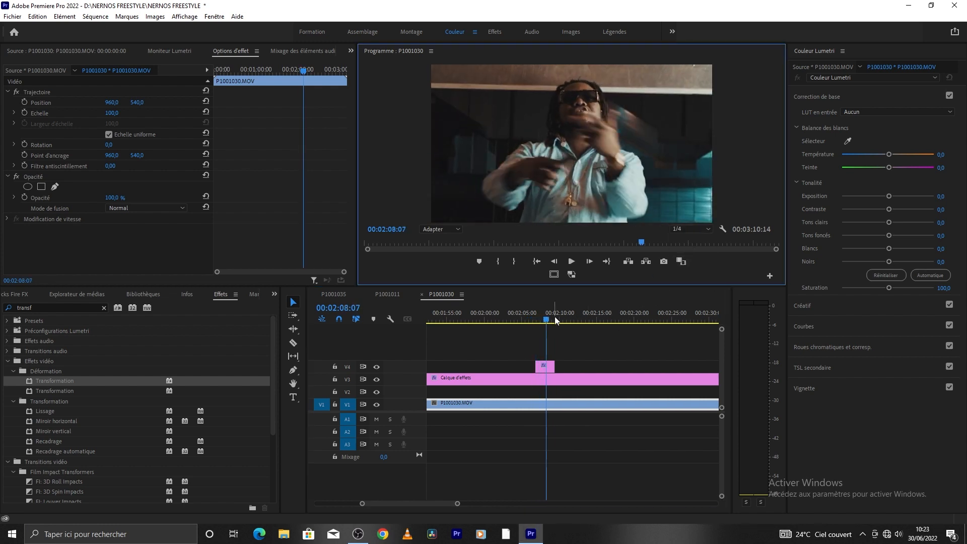
pyautogui.click(531, 320)
pyautogui.press('space')
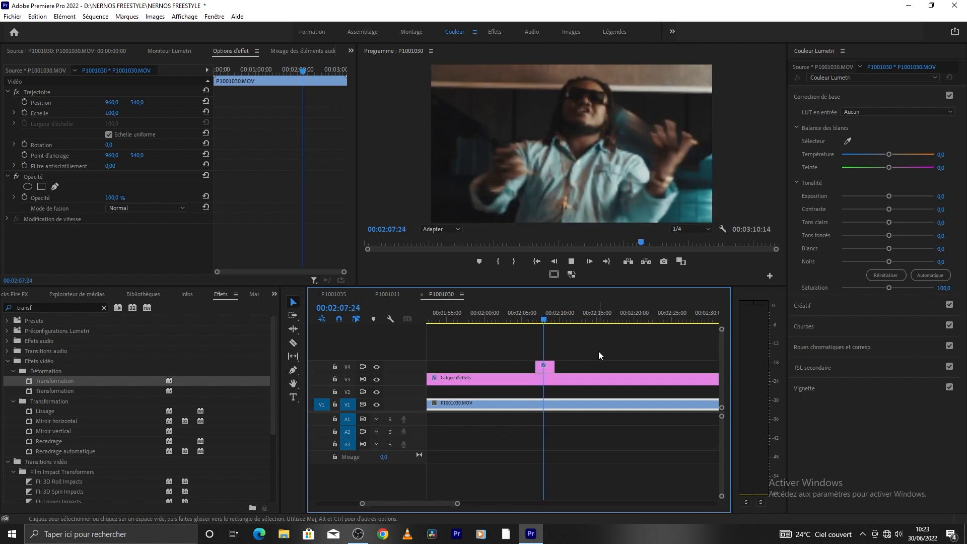
pyautogui.moveTo(549, 318); pyautogui.dragTo(535, 319)
# Set the program preview's playback resolution to 1/2 and replay the zoom several times from around the start of the V4 layer
pyautogui.click(685, 227)
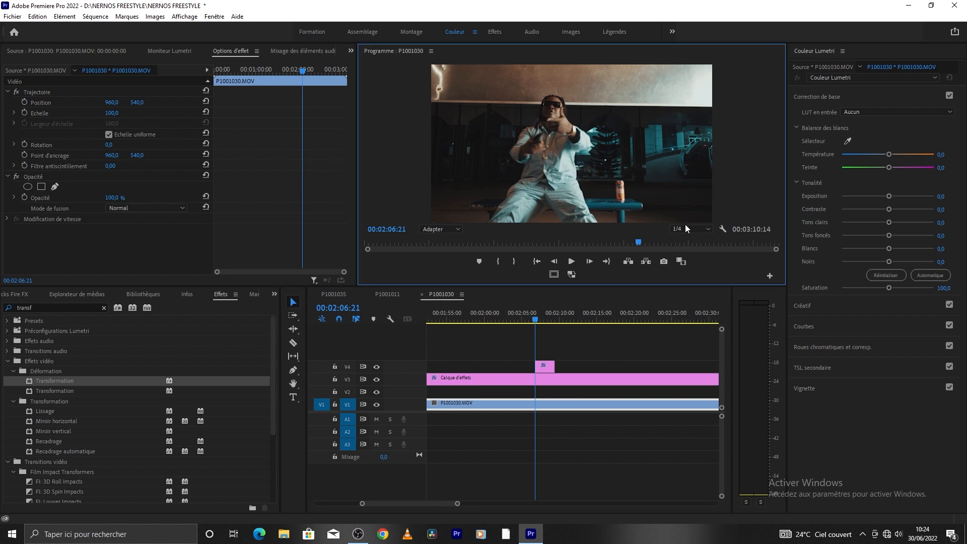
pyautogui.click(689, 228)
pyautogui.click(688, 255)
pyautogui.click(536, 318)
pyautogui.press('space')
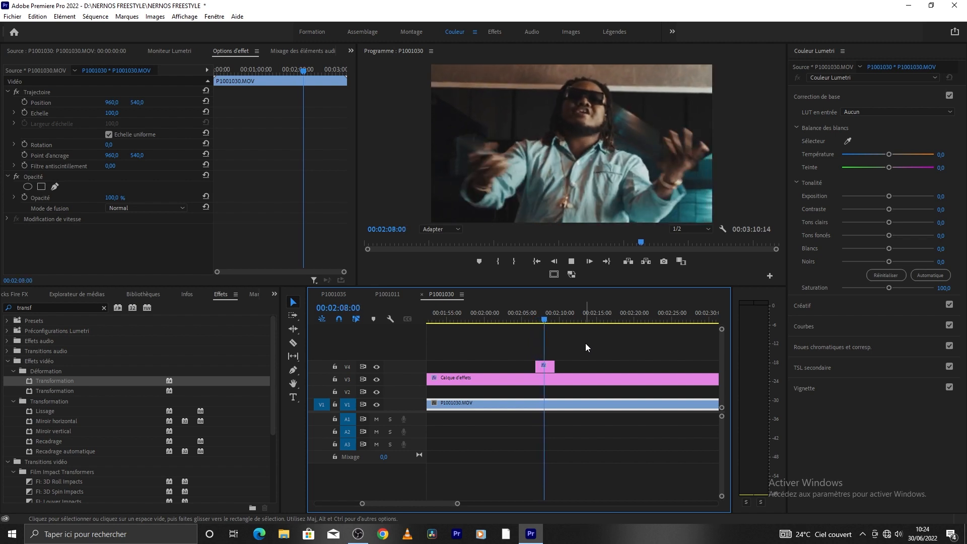
pyautogui.click(534, 321)
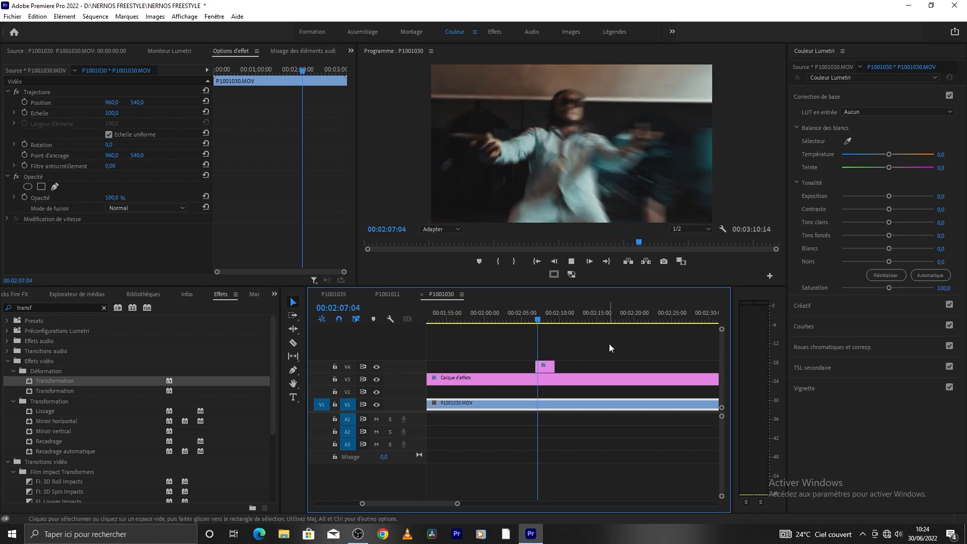
pyautogui.click(529, 319)
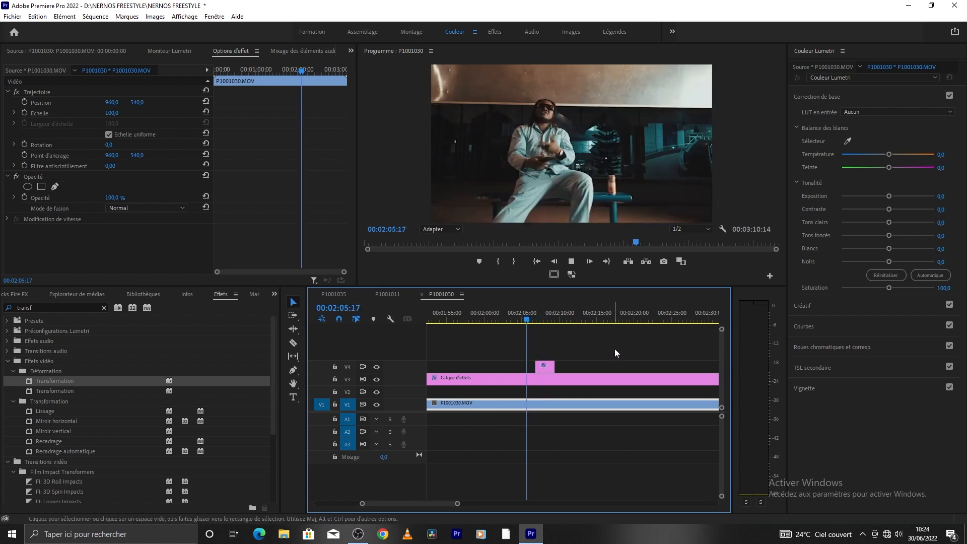